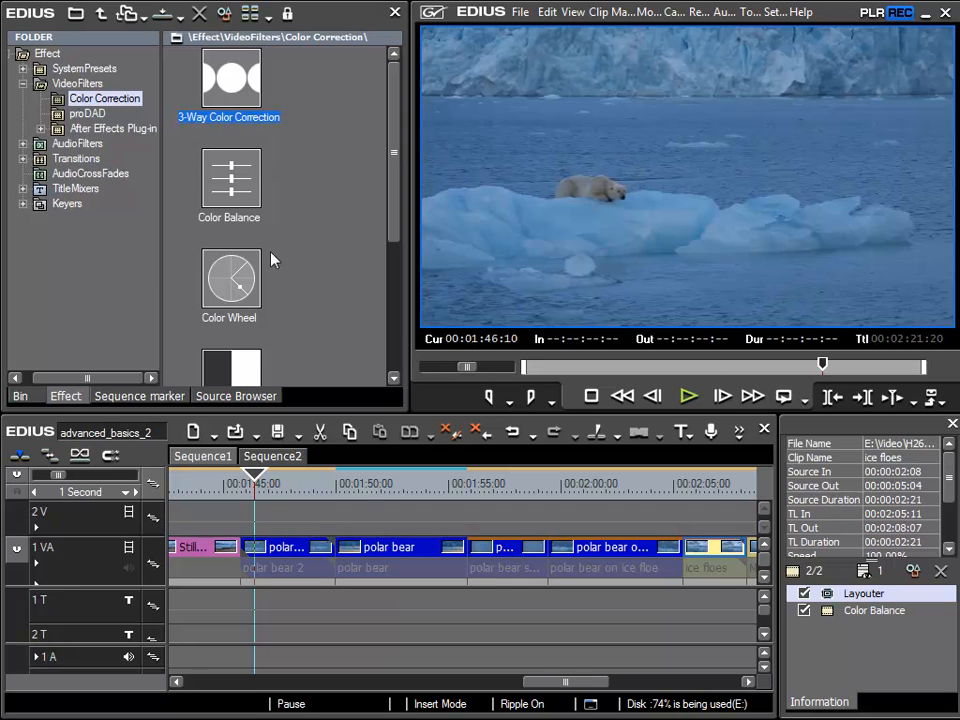
Apply the 3-Way Color Correction filter to the "polar bear 2" clip and open its settings with the preview visible.
{"action": "left_click", "coordinate": [286, 548]}
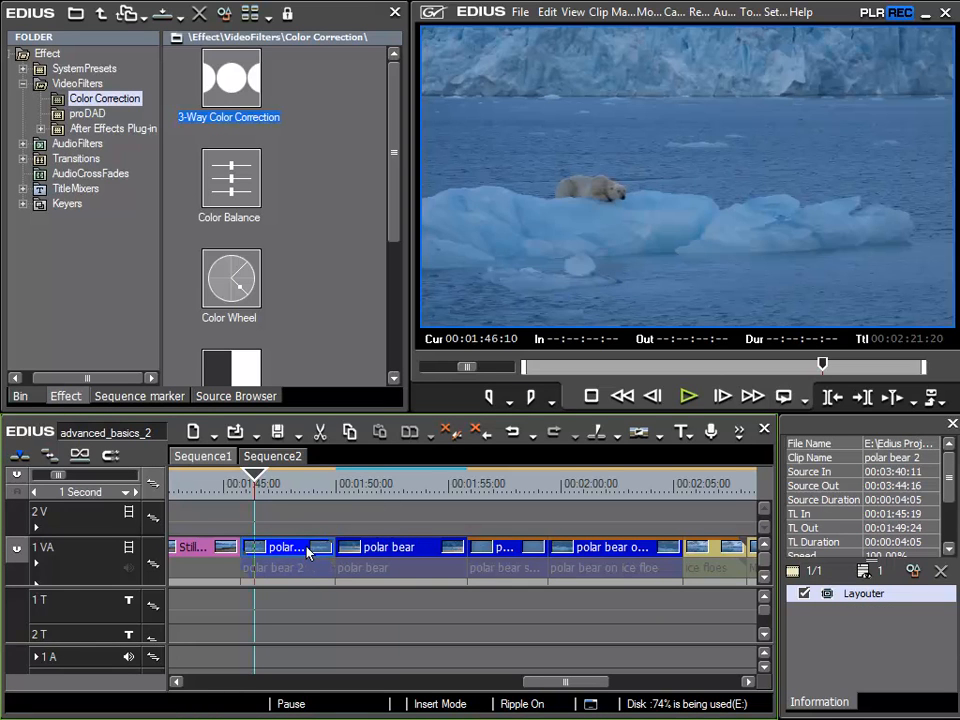
{"action": "left_click_drag", "start_coordinate": [232, 78], "coordinate": [330, 513]}
{"action": "left_click_drag", "start_coordinate": [290, 545], "coordinate": [290, 547]}
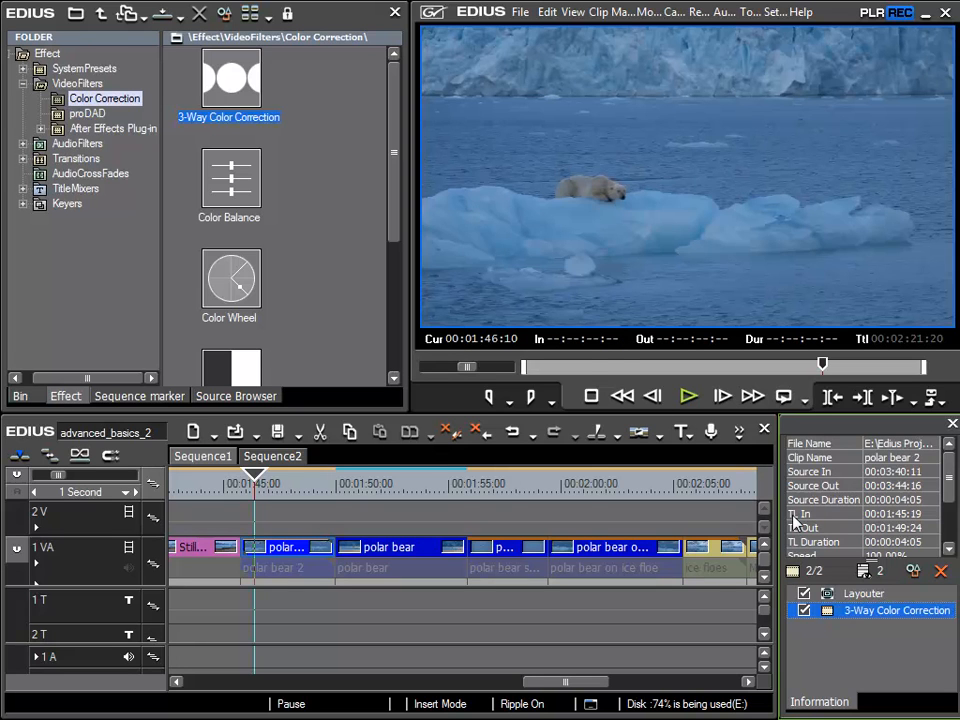
{"action": "left_click", "coordinate": [914, 571]}
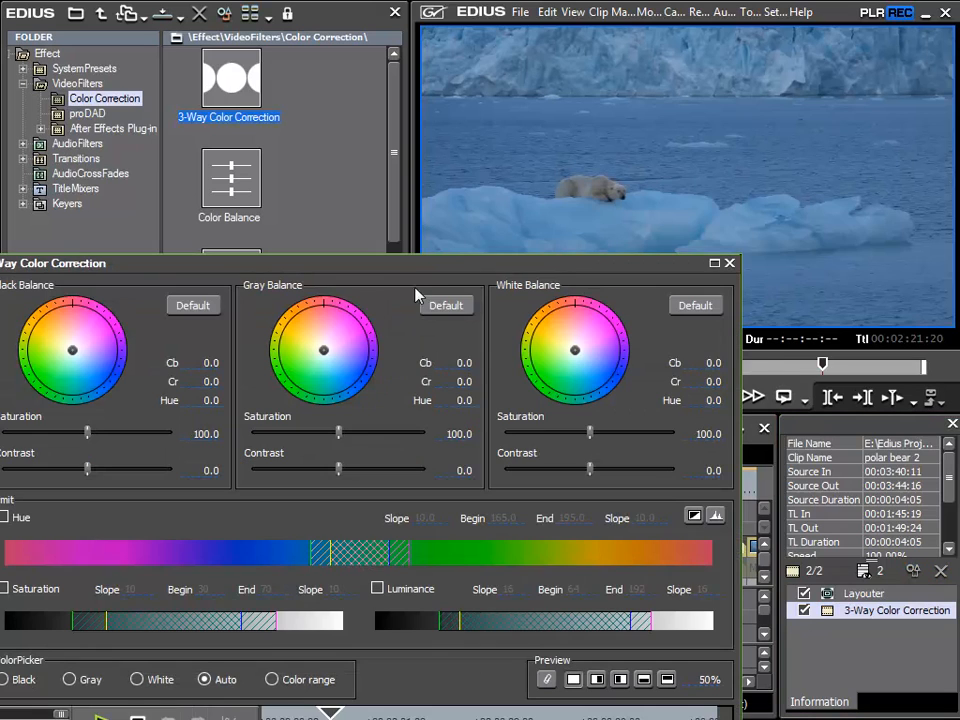
{"action": "left_click_drag", "start_coordinate": [405, 270], "coordinate": [512, 26]}
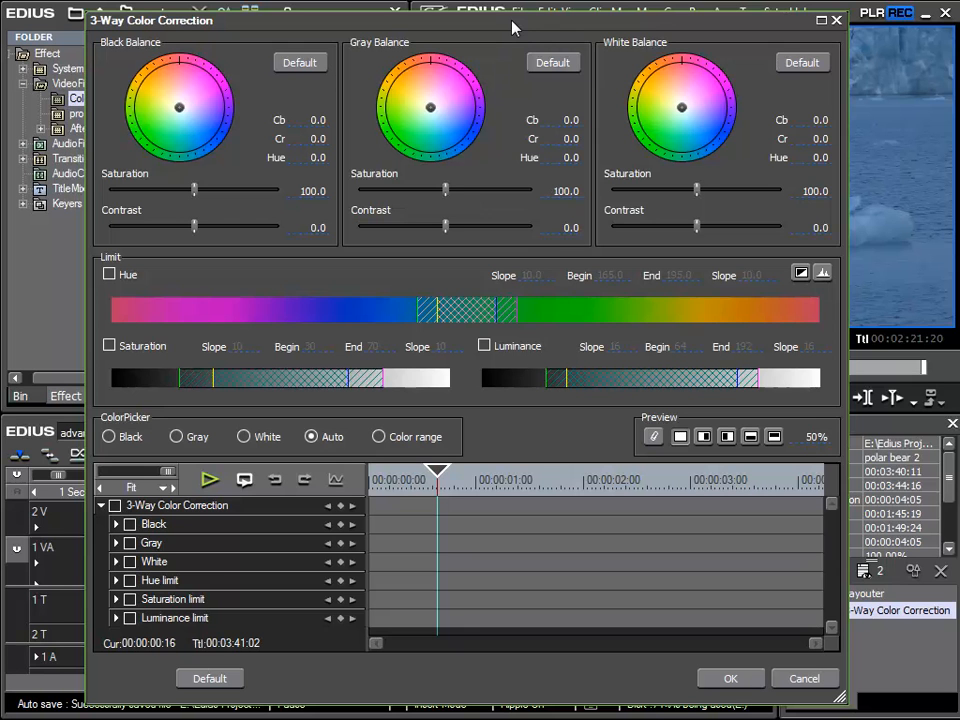
{"action": "left_click_drag", "start_coordinate": [512, 27], "coordinate": [508, 378]}
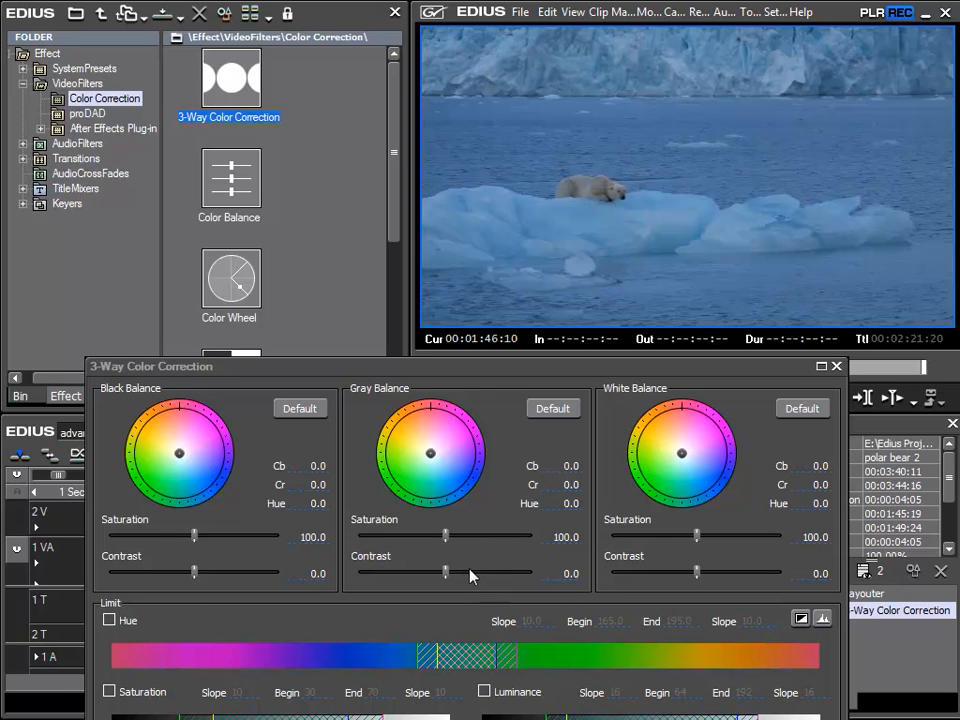
Try a gray contrast of 8.0 and shifts of the gray and white balance wheels, resetting each balance to its defaults.
{"action": "left_click_drag", "start_coordinate": [449, 575], "coordinate": [491, 588]}
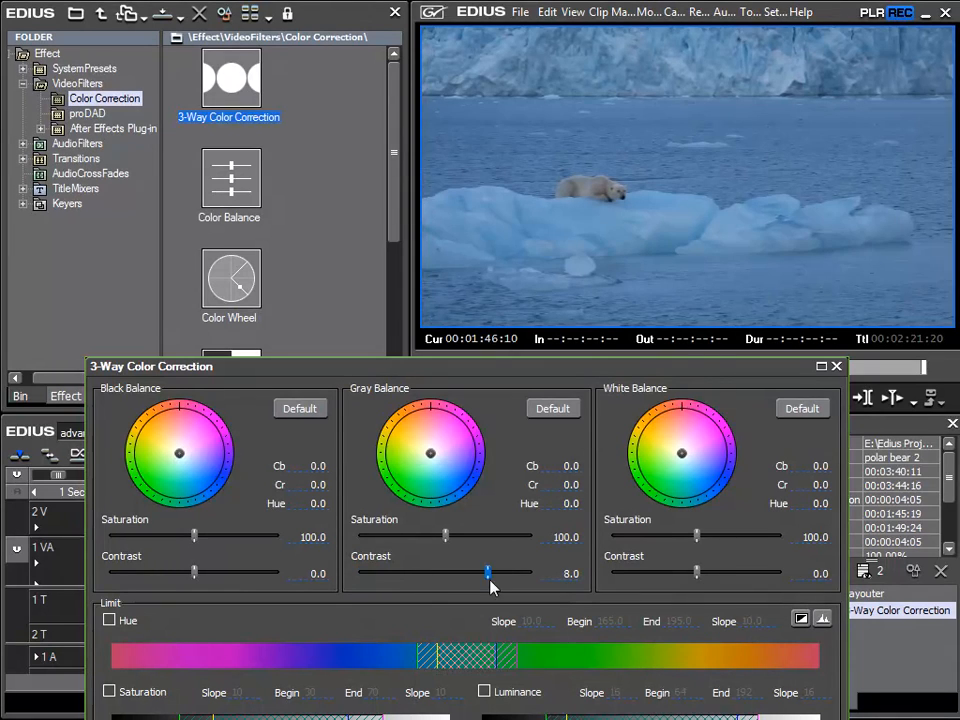
{"action": "left_click", "coordinate": [548, 410]}
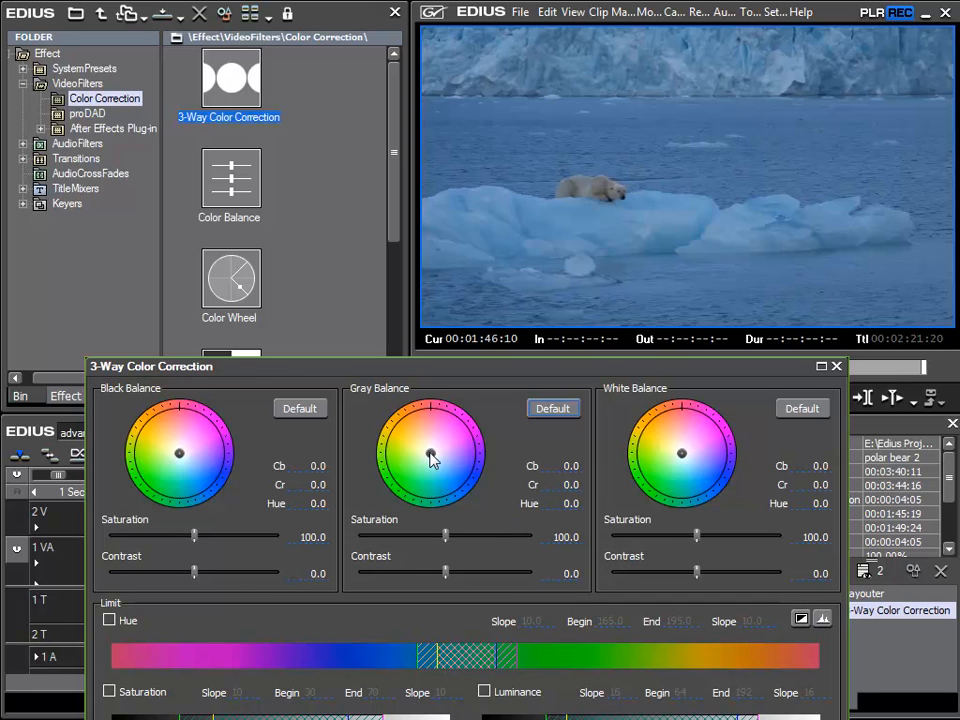
{"action": "mouse_move", "coordinate": [432, 456]}
{"action": "left_mouse_down"}
{"action": "mouse_move", "coordinate": [452, 461]}
{"action": "mouse_move", "coordinate": [459, 431]}
{"action": "mouse_move", "coordinate": [467, 469]}
{"action": "mouse_move", "coordinate": [450, 480]}
{"action": "mouse_move", "coordinate": [471, 462]}
{"action": "mouse_move", "coordinate": [418, 449]}
{"action": "mouse_move", "coordinate": [433, 456]}
{"action": "left_mouse_up"}
{"action": "left_click", "coordinate": [555, 411]}
{"action": "mouse_move", "coordinate": [681, 454]}
{"action": "left_mouse_down"}
{"action": "mouse_move", "coordinate": [641, 484]}
{"action": "mouse_move", "coordinate": [639, 469]}
{"action": "mouse_move", "coordinate": [714, 429]}
{"action": "mouse_move", "coordinate": [683, 440]}
{"action": "mouse_move", "coordinate": [643, 497]}
{"action": "mouse_move", "coordinate": [694, 514]}
{"action": "mouse_move", "coordinate": [647, 493]}
{"action": "mouse_move", "coordinate": [696, 446]}
{"action": "mouse_move", "coordinate": [729, 480]}
{"action": "mouse_move", "coordinate": [688, 450]}
{"action": "mouse_move", "coordinate": [678, 461]}
{"action": "left_mouse_up"}
{"action": "left_click", "coordinate": [806, 410]}
{"action": "left_click_drag", "start_coordinate": [431, 452], "coordinate": [424, 447]}
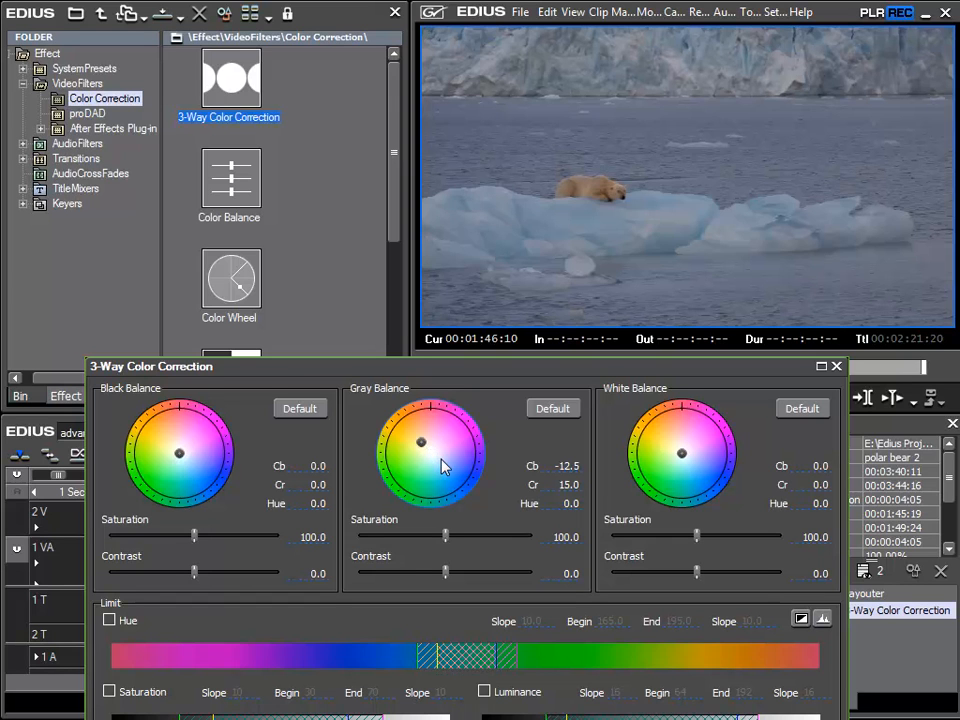
{"action": "left_click", "coordinate": [553, 409]}
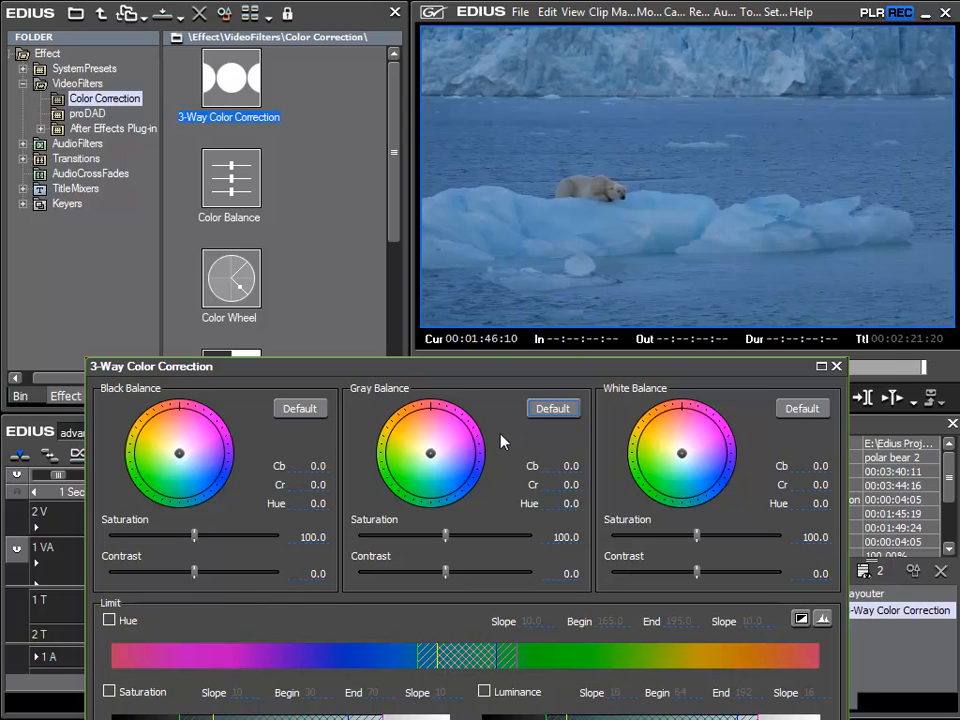
Shrink the preview area and place the correction dialog below it so the whole picture can be sampled.
{"action": "left_click_drag", "start_coordinate": [483, 373], "coordinate": [432, 285]}
{"action": "left_click_drag", "start_coordinate": [856, 417], "coordinate": [849, 341]}
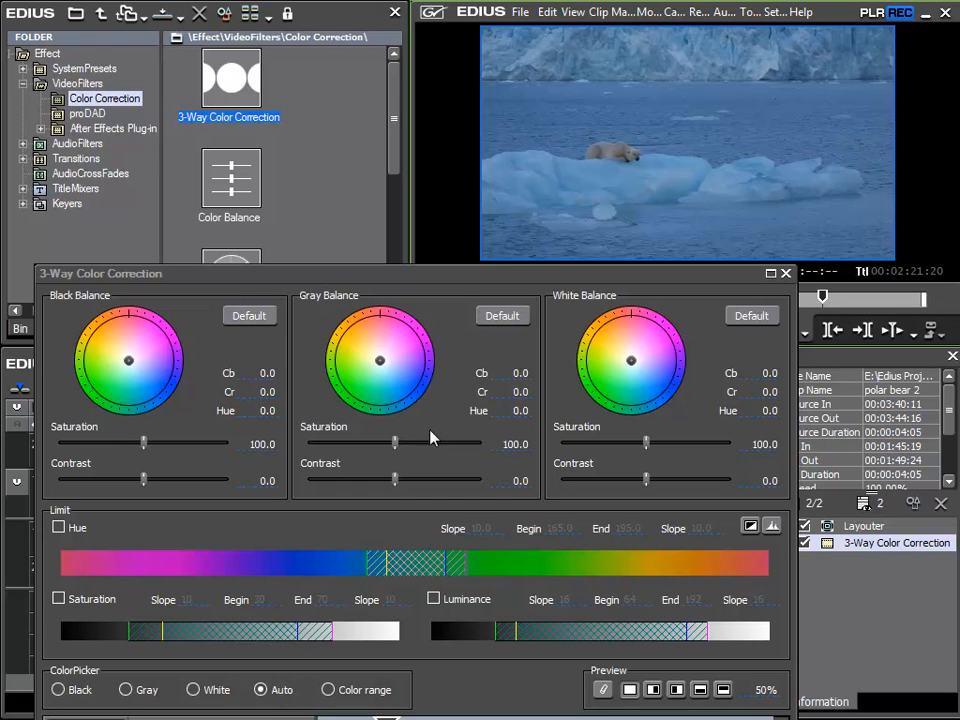
Sample the glacier with the Auto color picker, resetting the first try, to set the gray balance to Cb -18.0, Cr 18.0.
{"action": "left_click", "coordinate": [703, 72]}
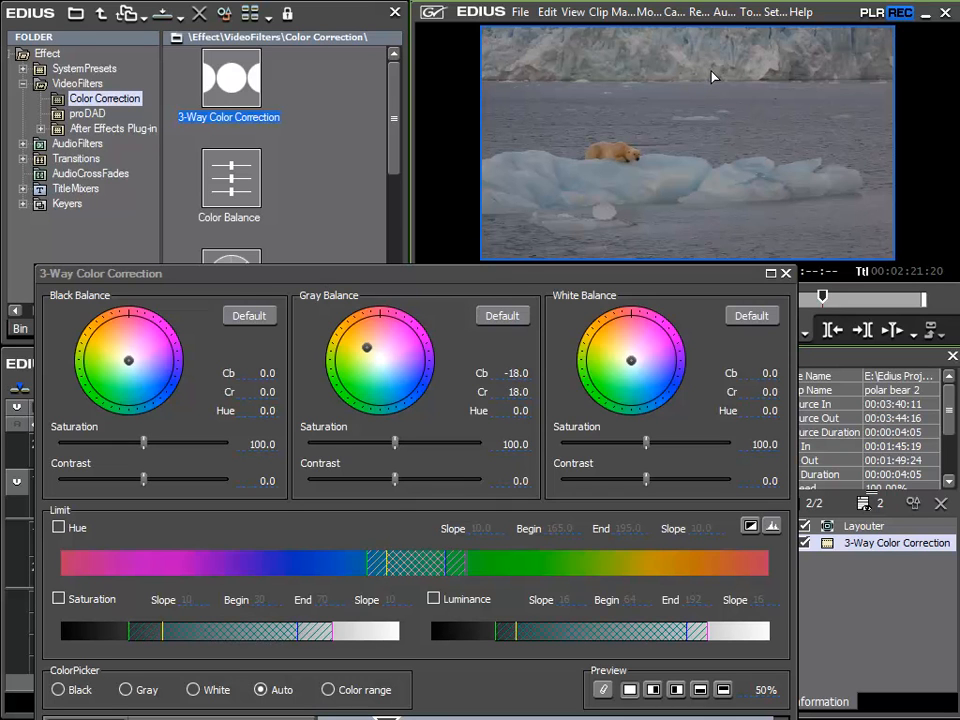
{"action": "left_click", "coordinate": [503, 316]}
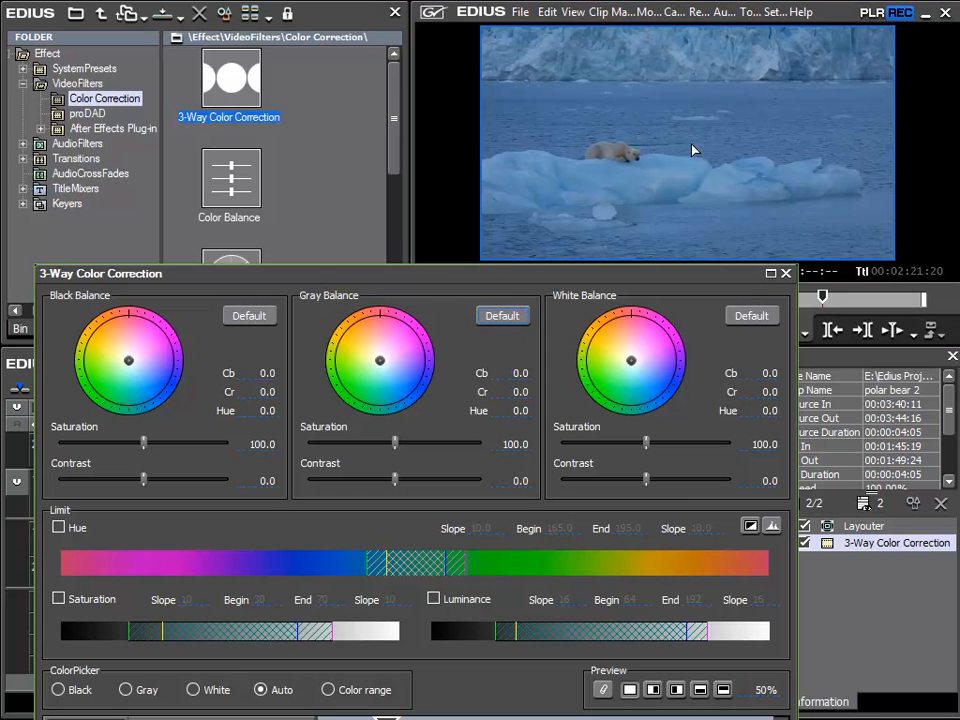
{"action": "left_click", "coordinate": [653, 63]}
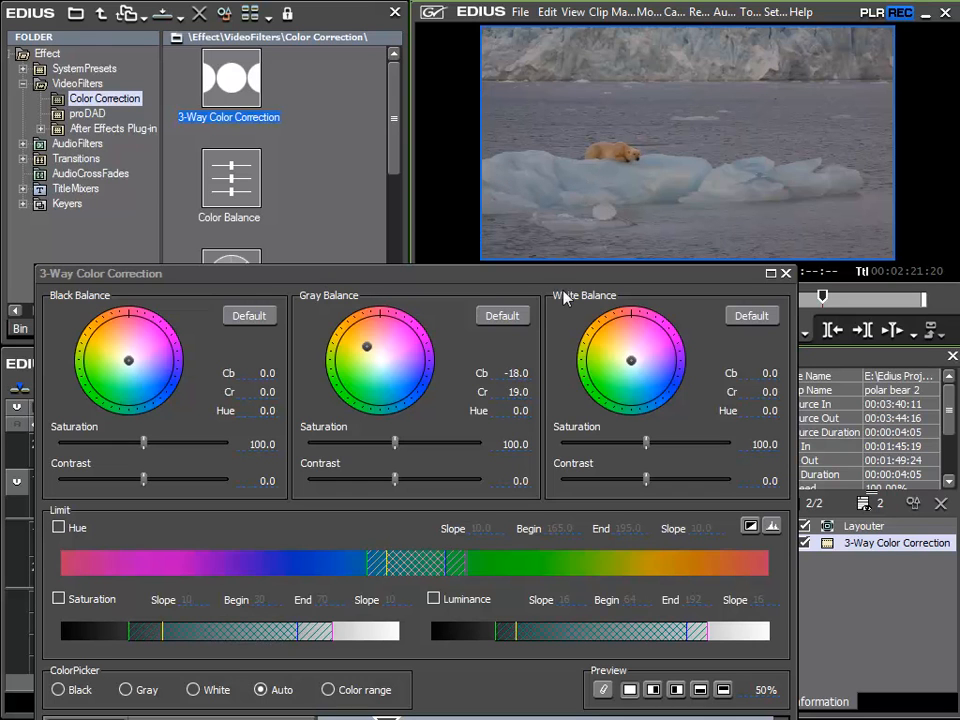
{"action": "left_click", "coordinate": [776, 66]}
{"action": "left_click", "coordinate": [657, 61]}
{"action": "left_click", "coordinate": [655, 70]}
Sample a white point on the glacier (Cb -17.0, Cr 16.0) and a black point near the bear (Cb -4.0, Cr 2.0), and accept the correction.
{"action": "left_click", "coordinate": [193, 690]}
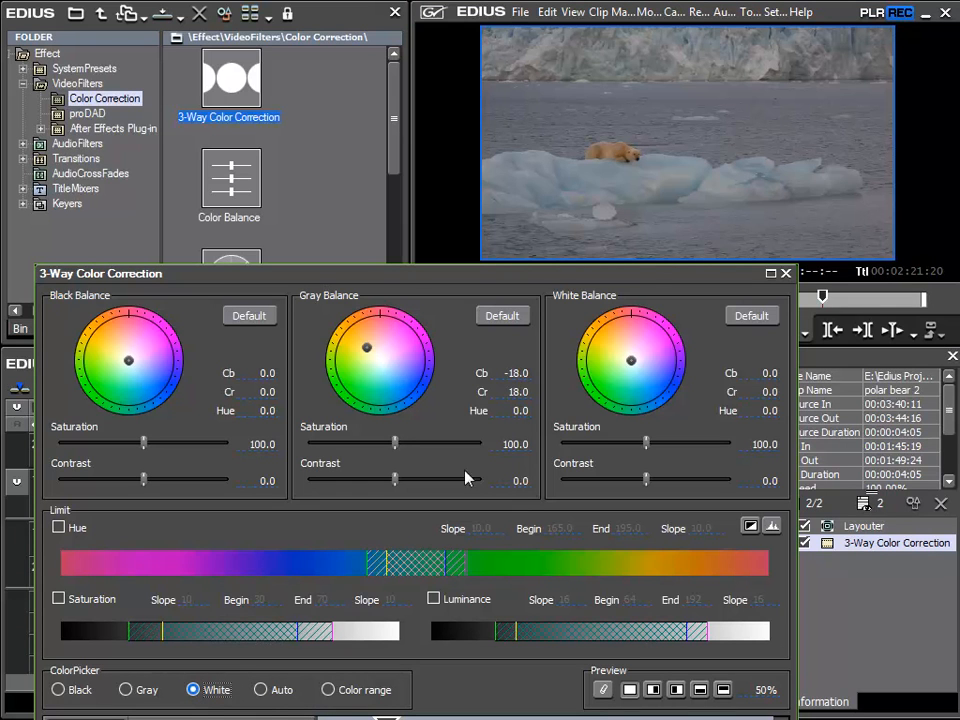
{"action": "left_click", "coordinate": [773, 66]}
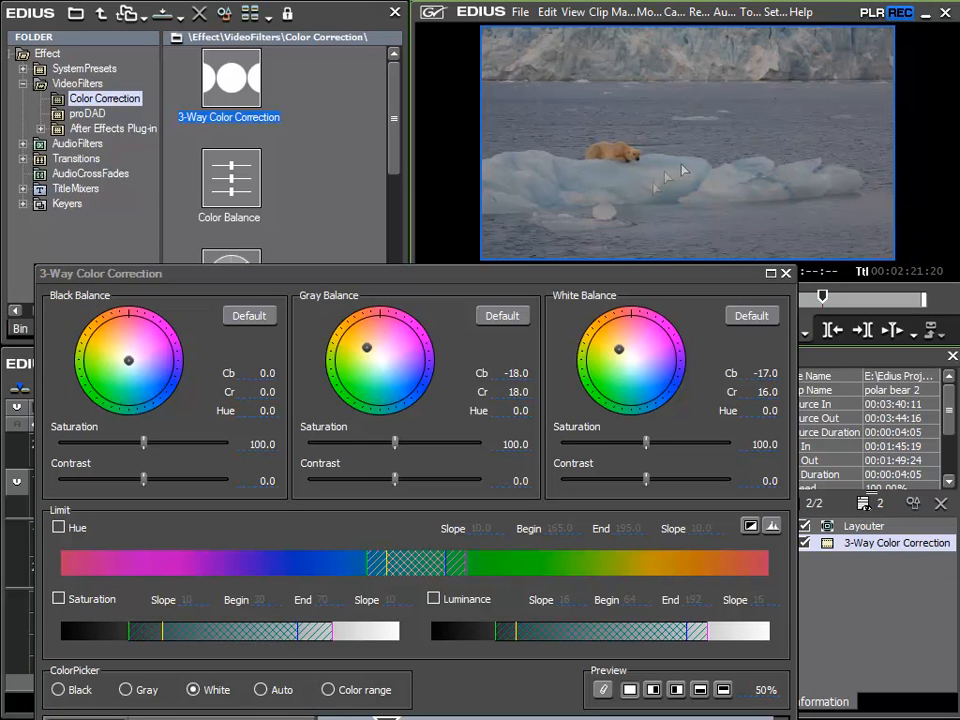
{"action": "left_click", "coordinate": [58, 690]}
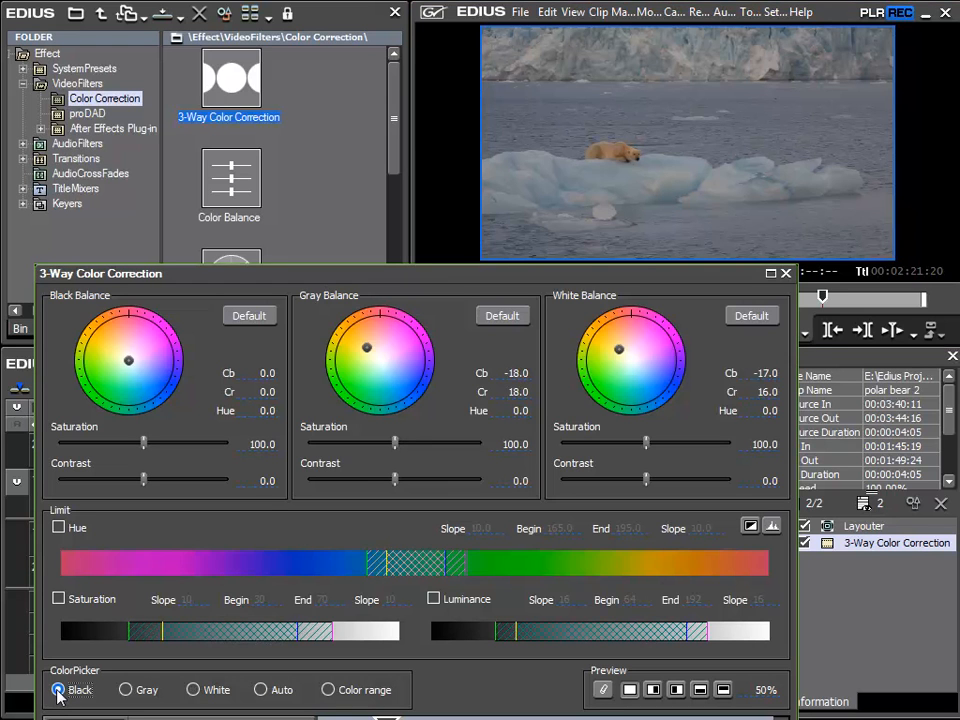
{"action": "left_click", "coordinate": [640, 165]}
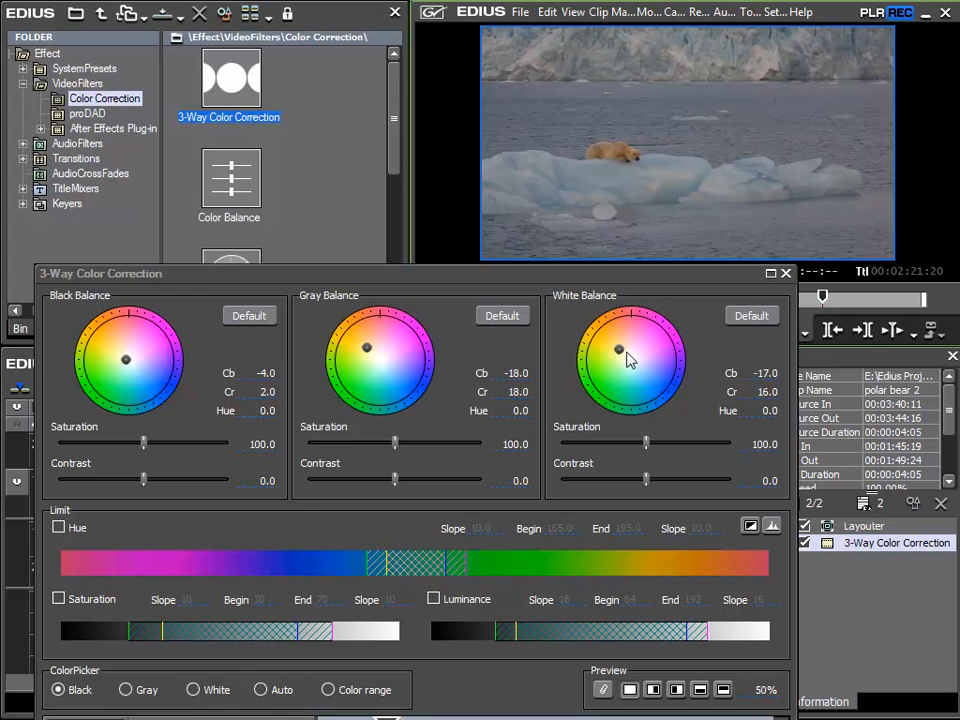
{"action": "left_click_drag", "start_coordinate": [626, 270], "coordinate": [459, 26]}
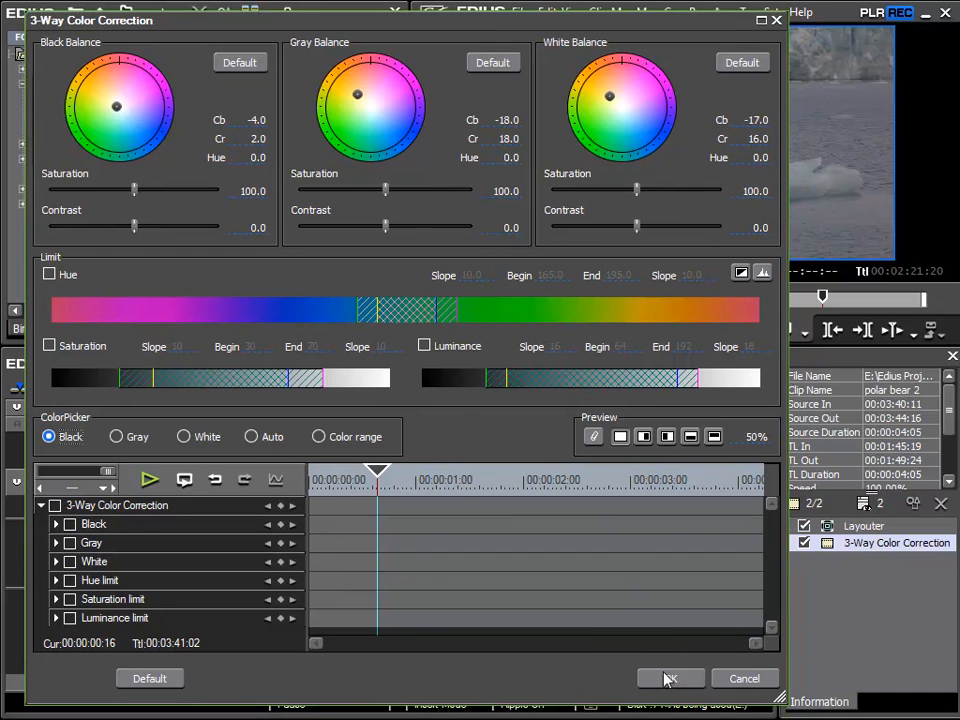
{"action": "left_click", "coordinate": [668, 678]}
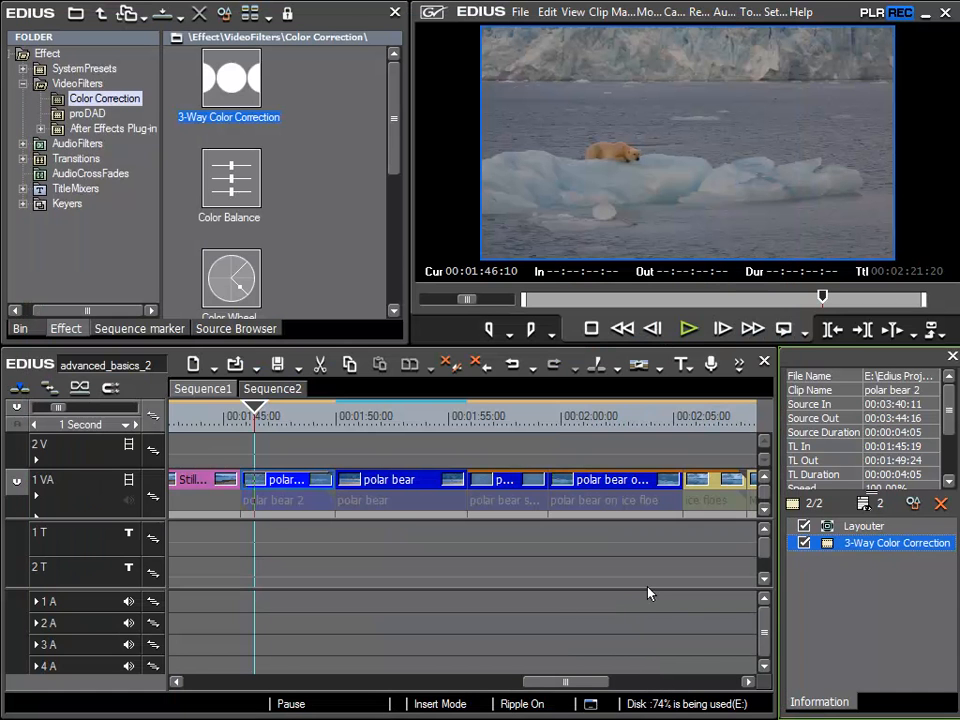
Add the saved "Color Balance Polar Bear" preset to the clip's filters.
{"action": "left_click_drag", "start_coordinate": [396, 122], "coordinate": [394, 257]}
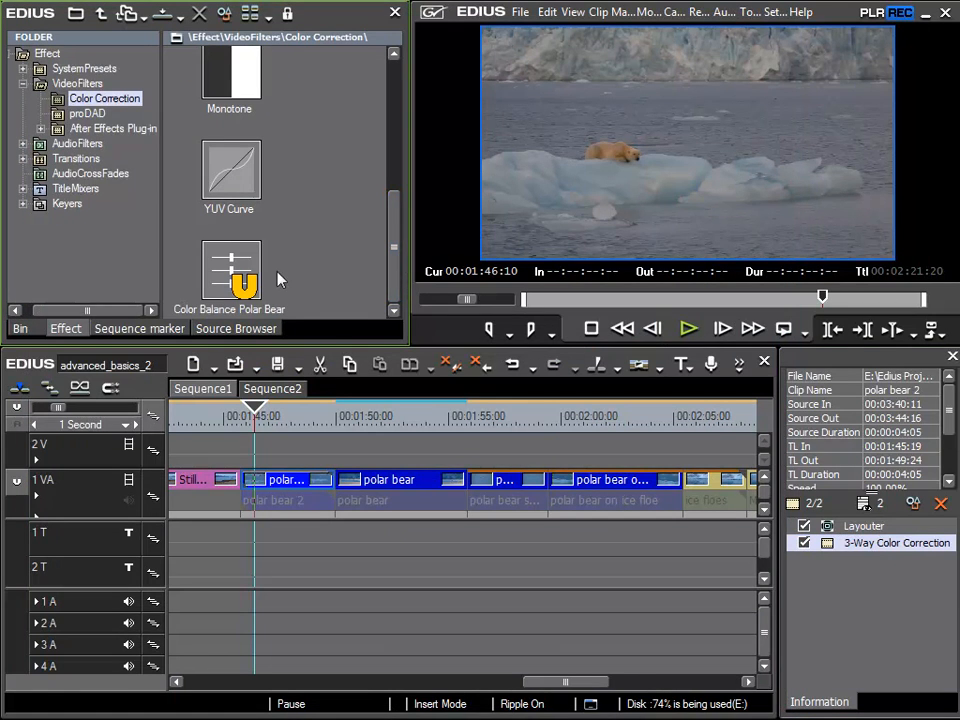
{"action": "left_click_drag", "start_coordinate": [236, 292], "coordinate": [865, 605]}
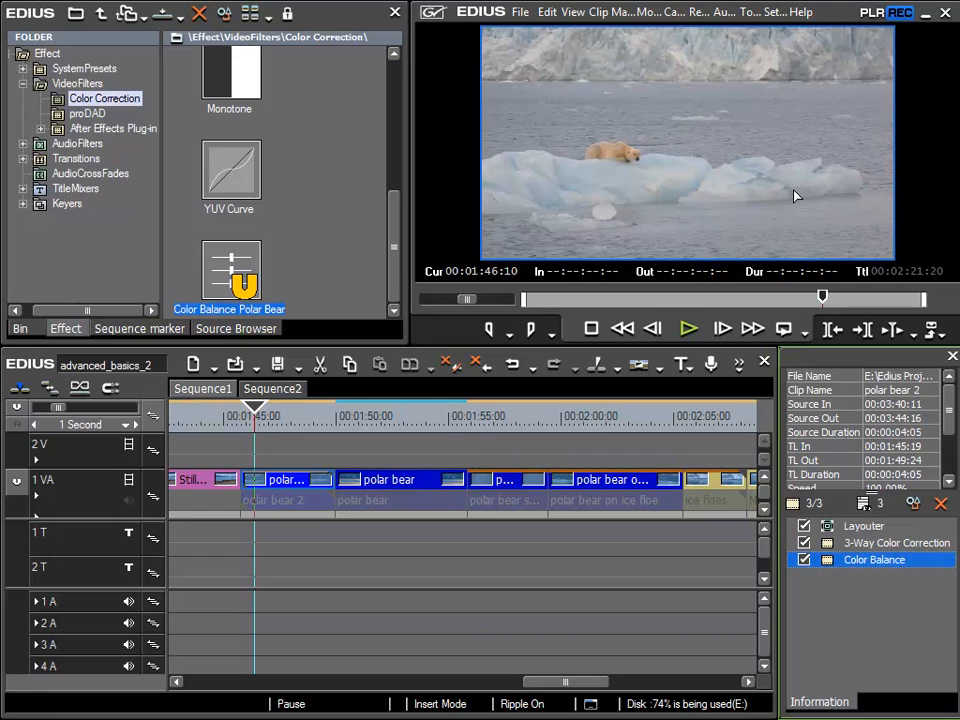
Switch the 3-Way Color Correction filter off and on repeatedly to compare the picture with and without it.
{"action": "left_click", "coordinate": [805, 544]}
{"action": "left_click", "coordinate": [805, 546]}
{"action": "left_click", "coordinate": [805, 545]}
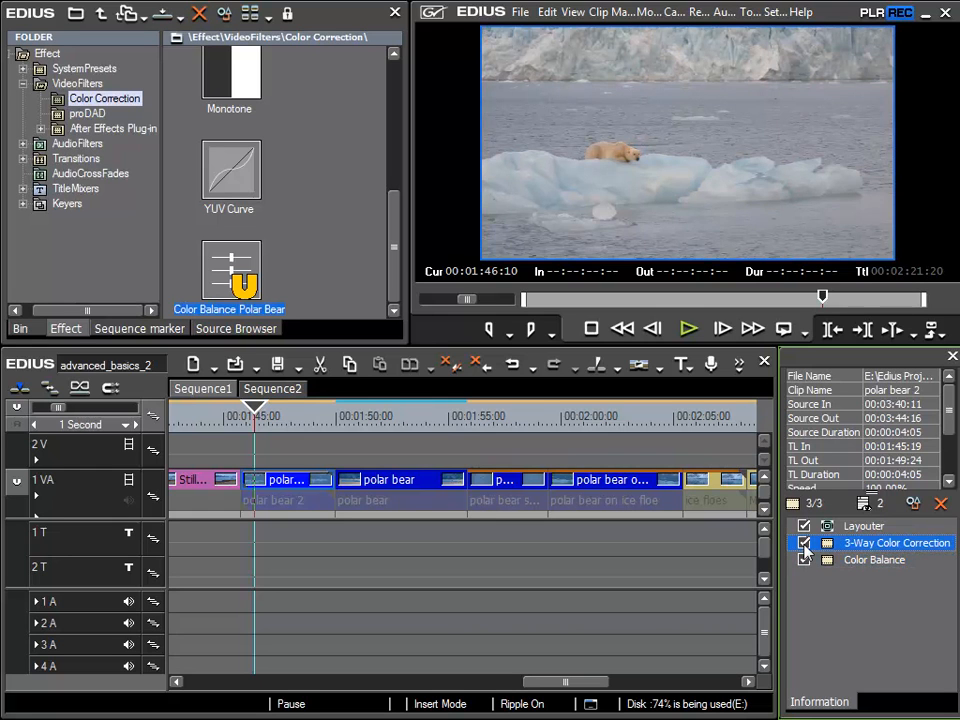
{"action": "left_click", "coordinate": [805, 545]}
{"action": "left_click", "coordinate": [805, 545]}
{"action": "left_click", "coordinate": [805, 545]}
{"action": "left_click", "coordinate": [805, 545]}
Delete the 3-Way Color Correction filter, add a fresh one after Color Balance, and open its settings below the preview.
{"action": "left_click", "coordinate": [940, 505]}
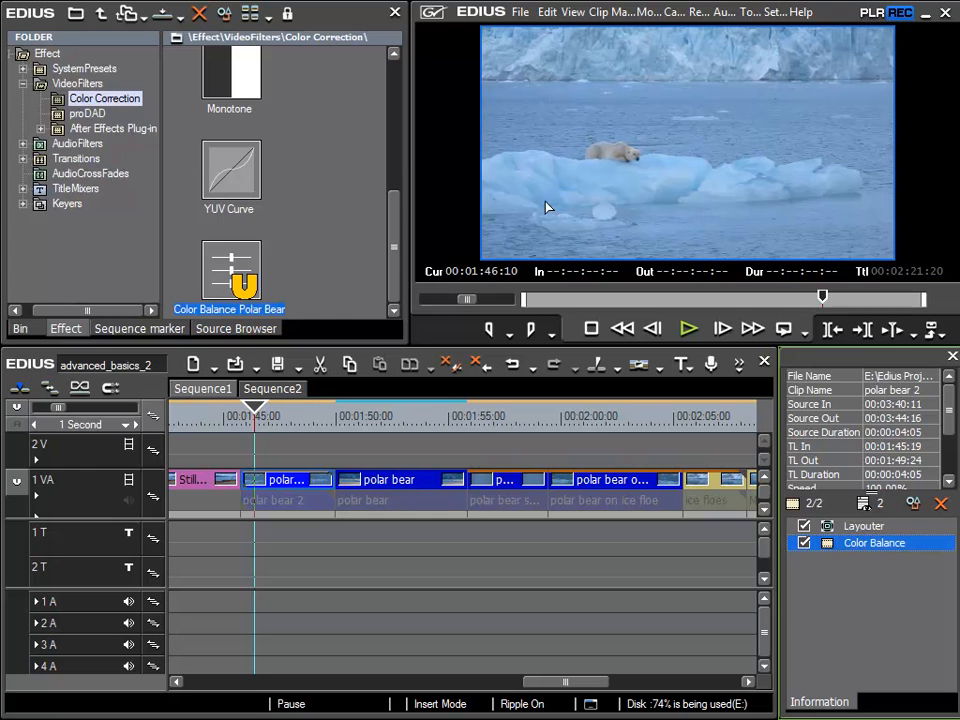
{"action": "left_click_drag", "start_coordinate": [392, 251], "coordinate": [392, 81]}
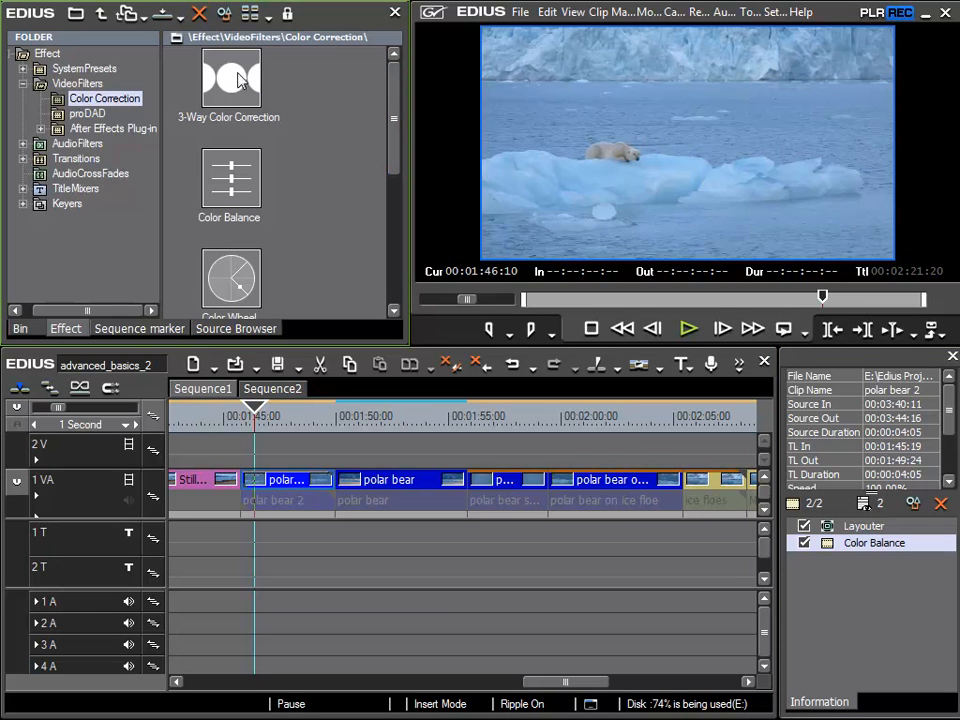
{"action": "left_click_drag", "start_coordinate": [240, 73], "coordinate": [836, 589]}
{"action": "left_click", "coordinate": [912, 503]}
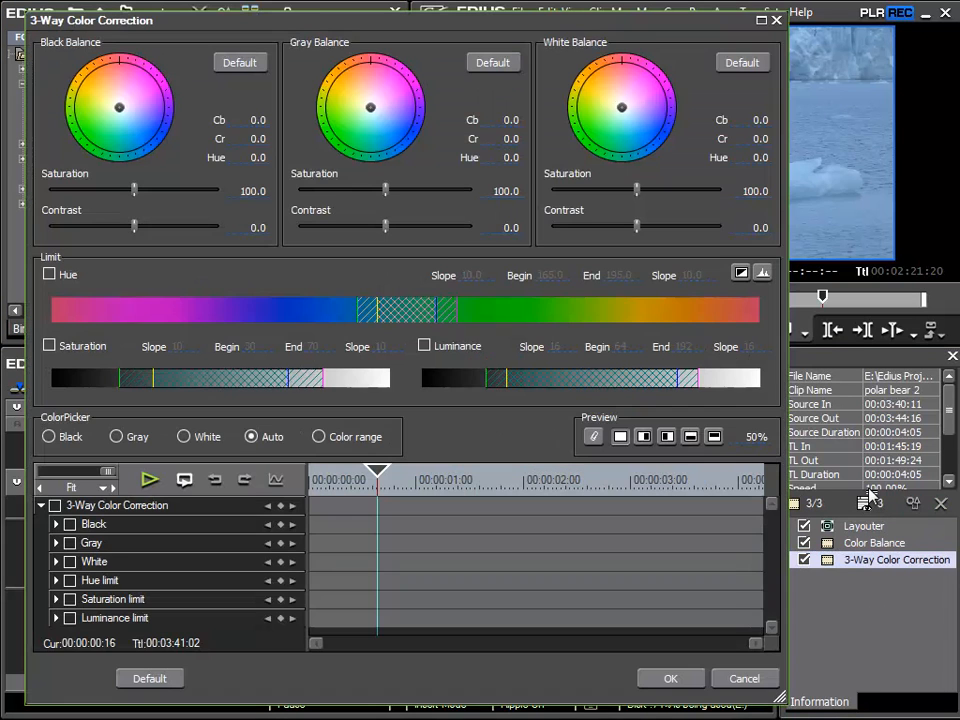
{"action": "left_click_drag", "start_coordinate": [482, 27], "coordinate": [470, 278]}
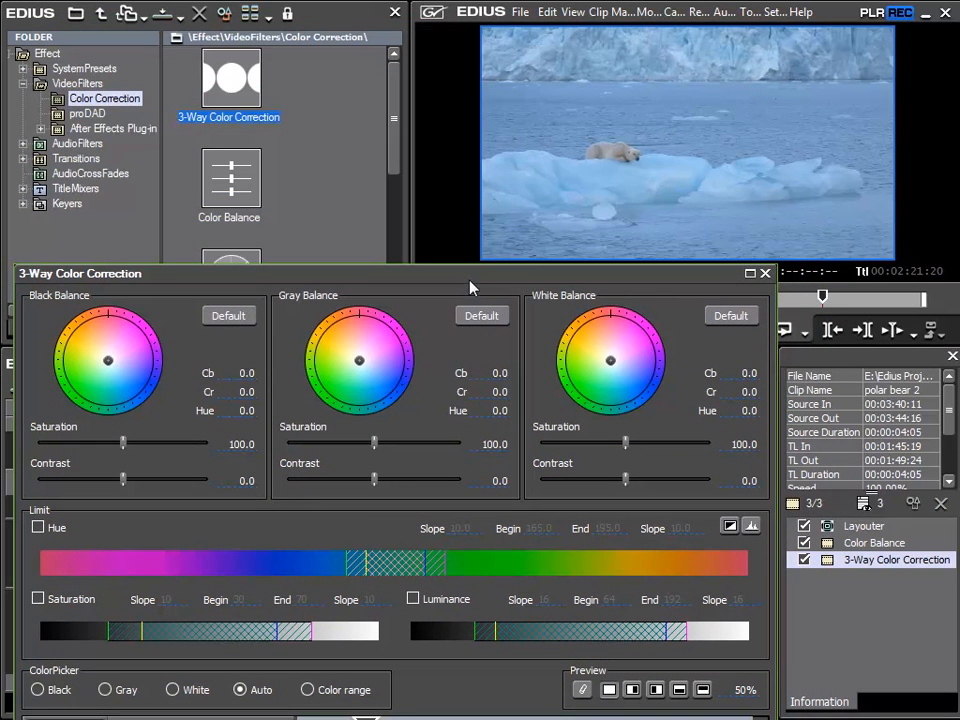
Sample the glacier to set the gray balance to Cb -19.0, Cr 20.0 and the white balance to Cb -17.0, Cr 16.0.
{"action": "left_click", "coordinate": [105, 689]}
{"action": "left_click", "coordinate": [655, 66]}
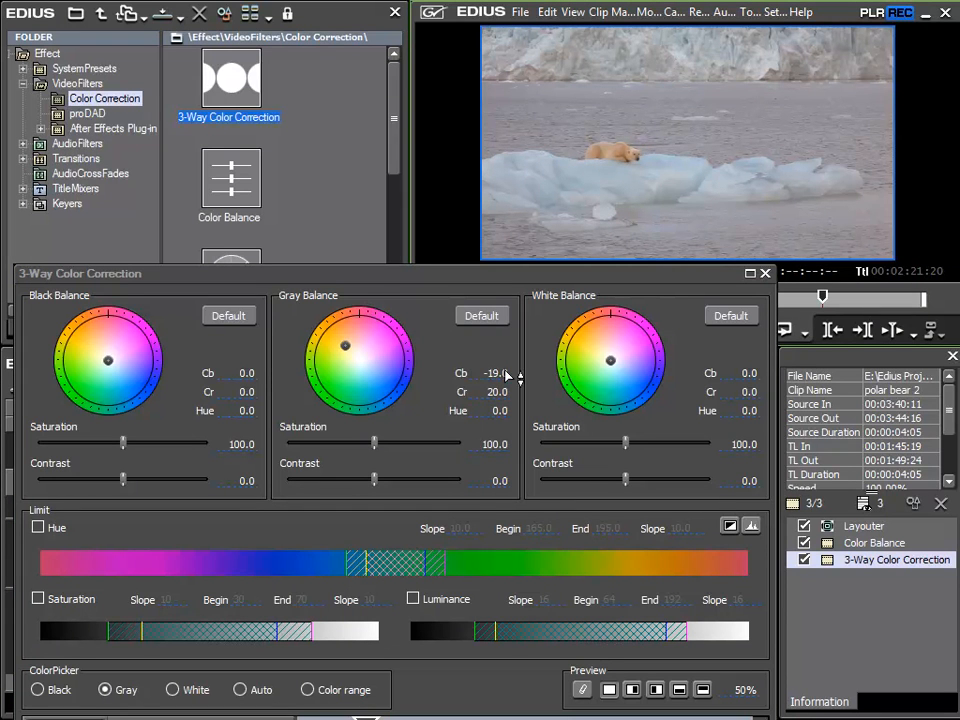
{"action": "left_click", "coordinate": [172, 689]}
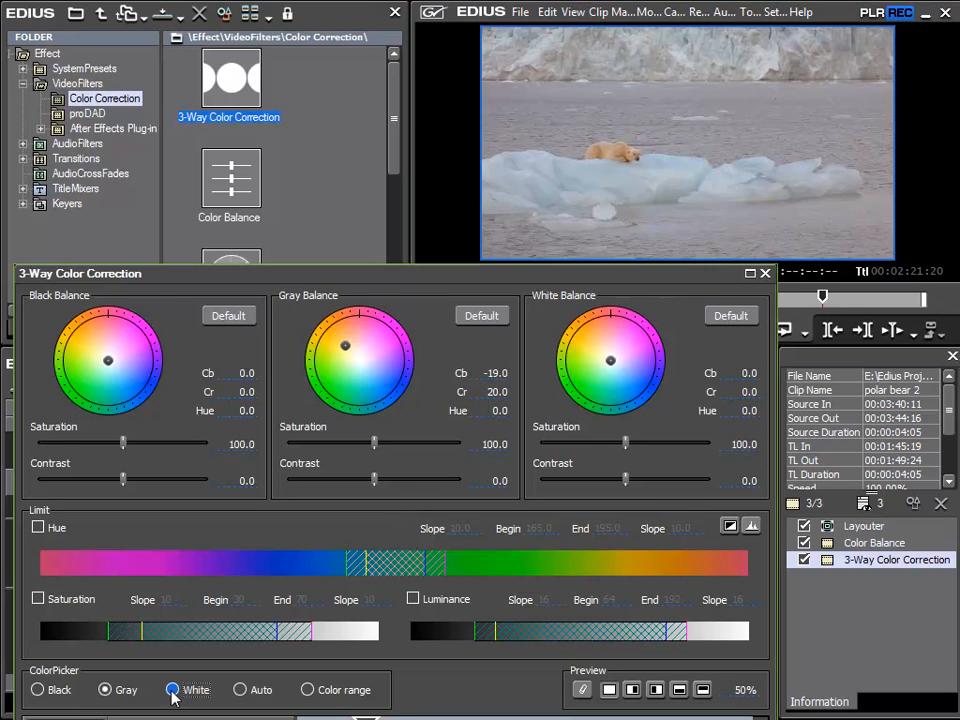
{"action": "left_click", "coordinate": [776, 72]}
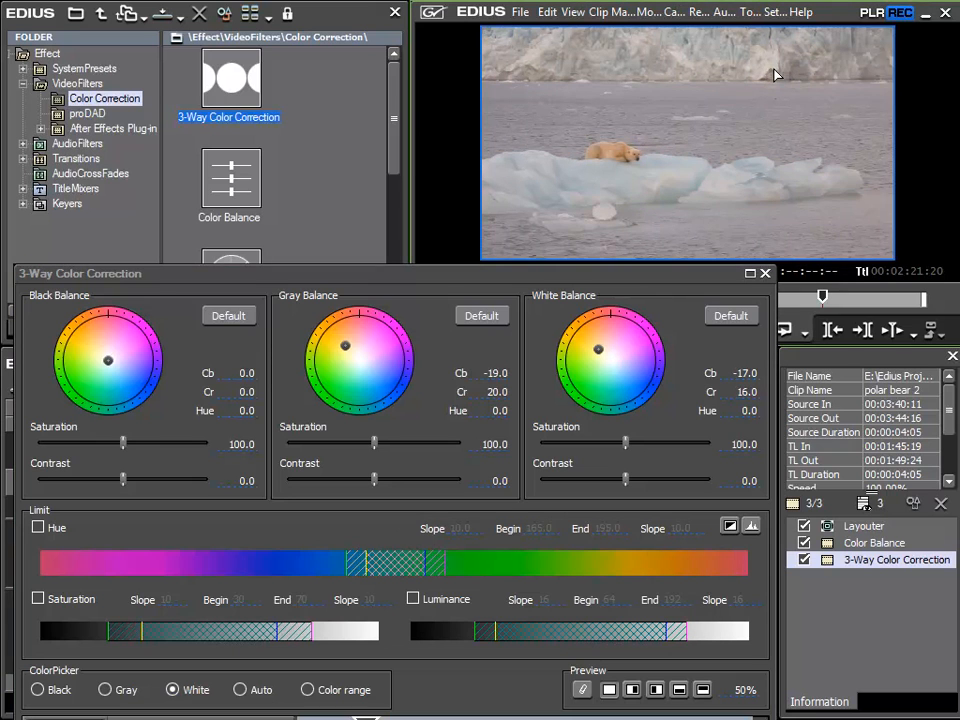
Sample the dark spot near the bear to set the black balance to Cb -4.0, Cr 2.0, and accept the correction.
{"action": "left_click", "coordinate": [37, 689]}
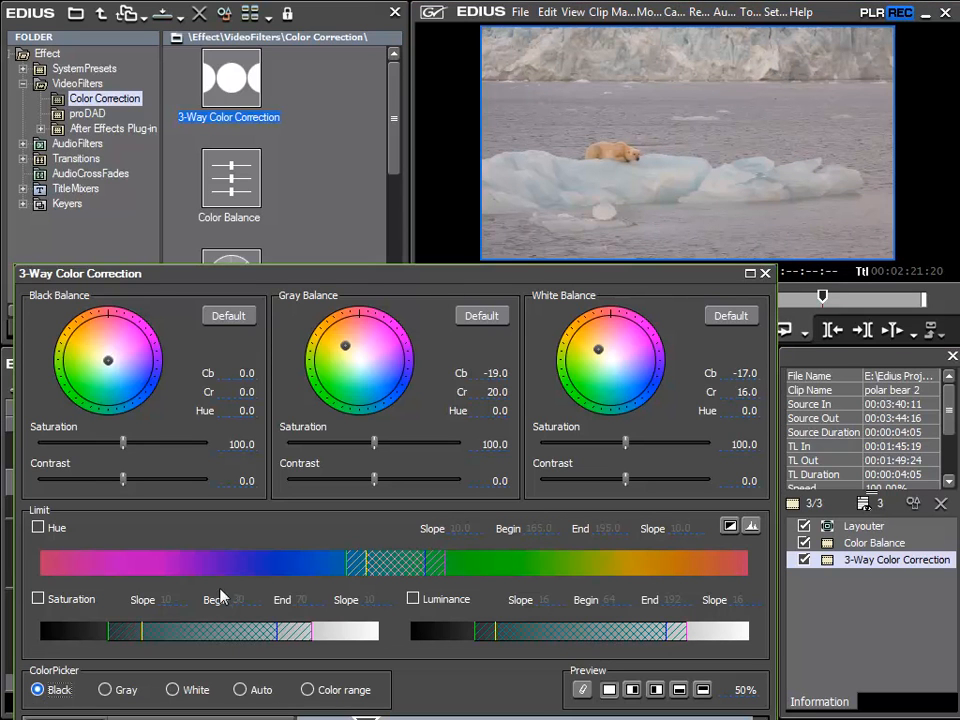
{"action": "left_click", "coordinate": [640, 163]}
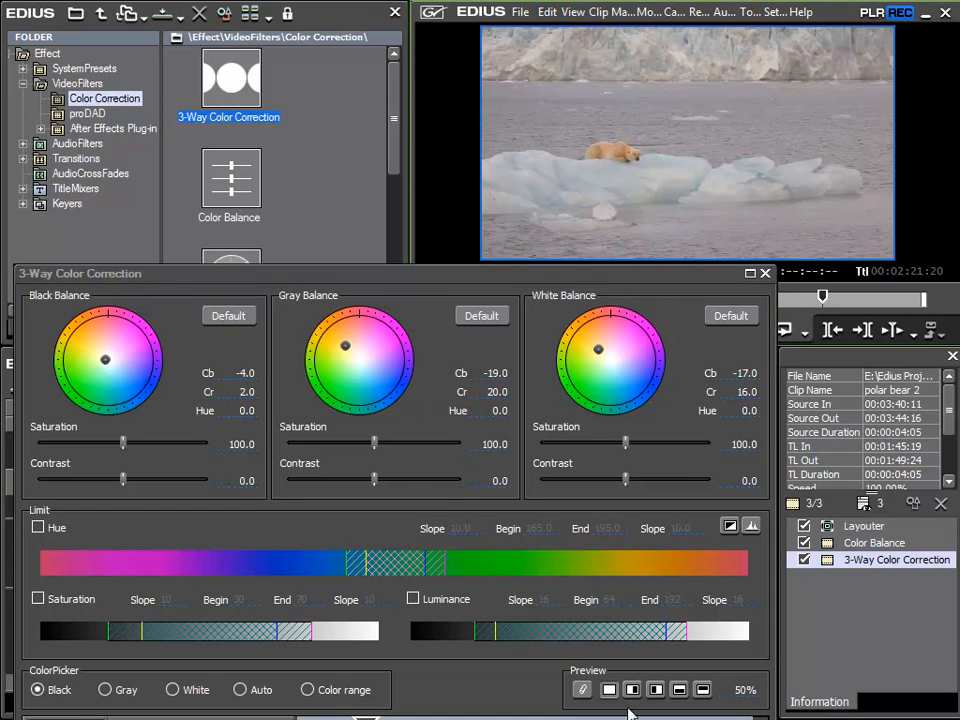
{"action": "left_click_drag", "start_coordinate": [620, 282], "coordinate": [620, 40]}
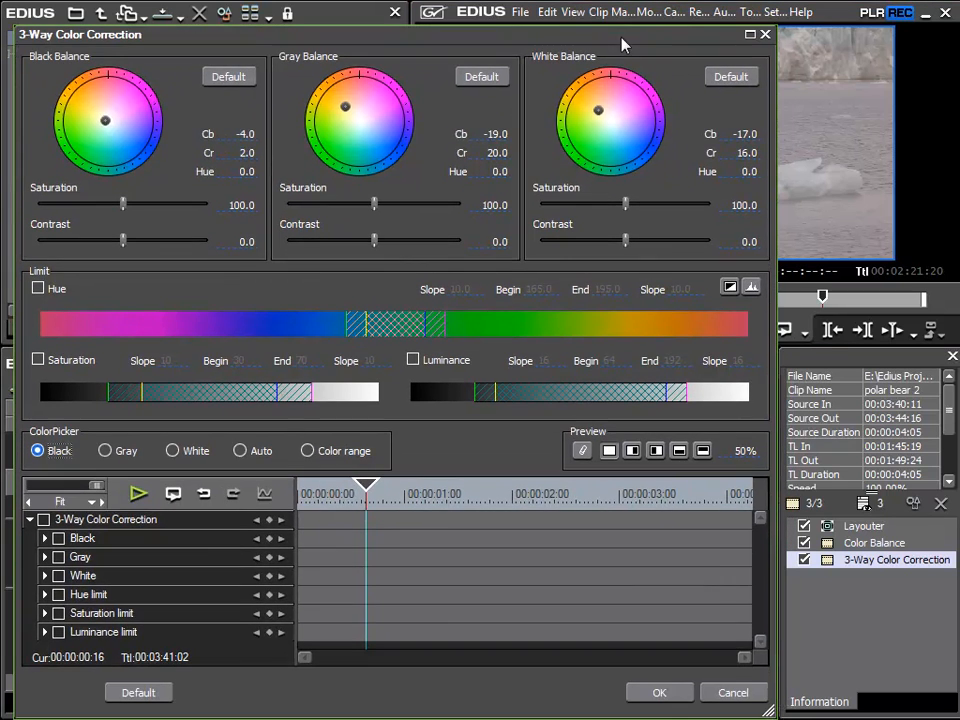
{"action": "left_click", "coordinate": [669, 691]}
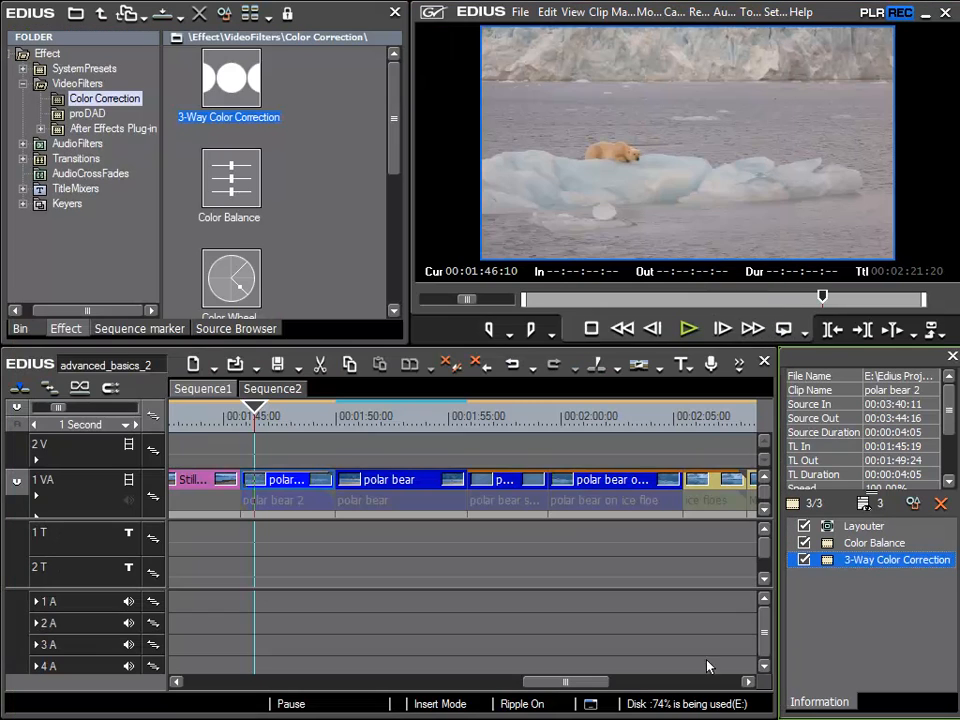
Turn the new 3-Way Color Correction filter off and back on to compare the picture before and after.
{"action": "left_click", "coordinate": [804, 561]}
{"action": "left_click", "coordinate": [804, 561]}
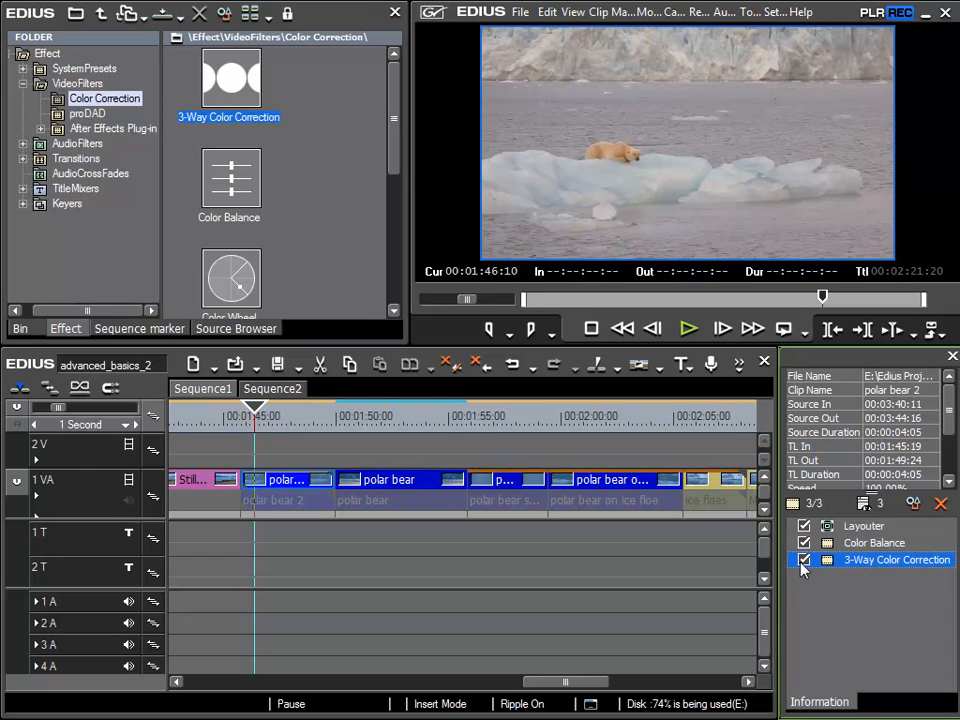